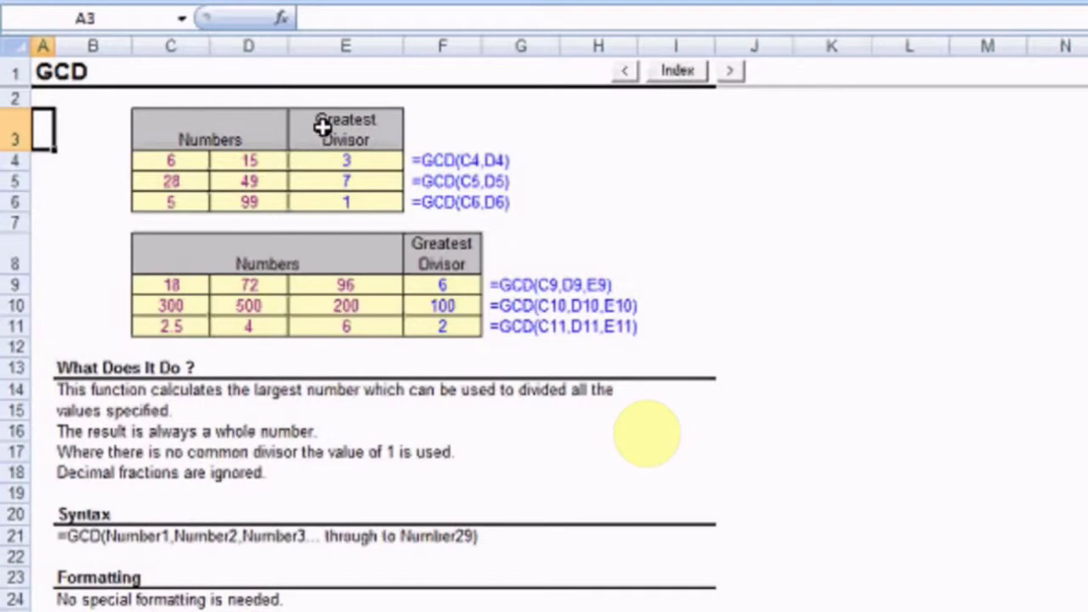
click(353, 160)
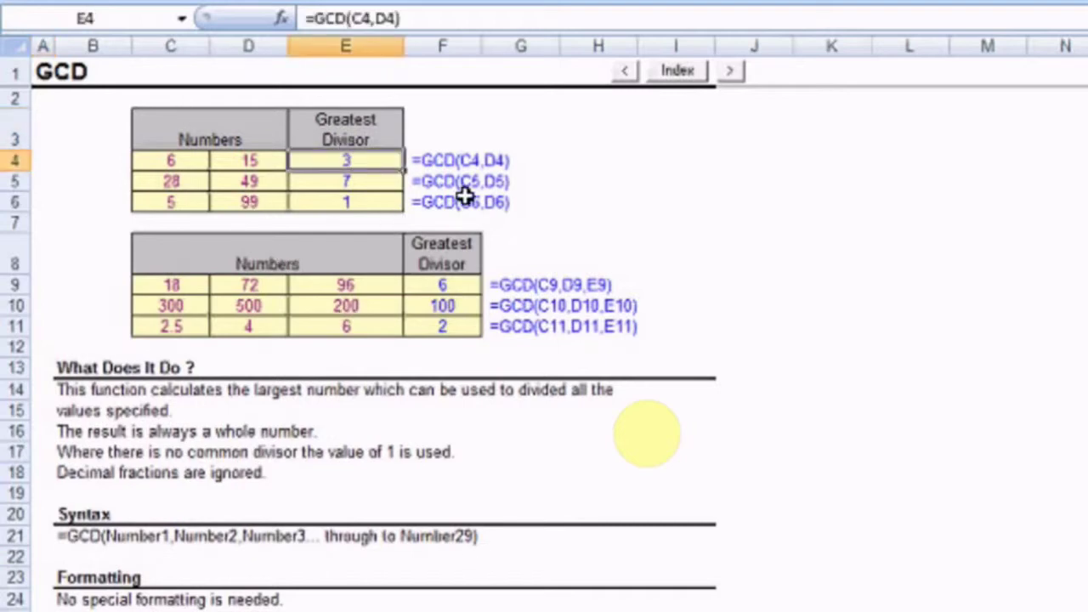